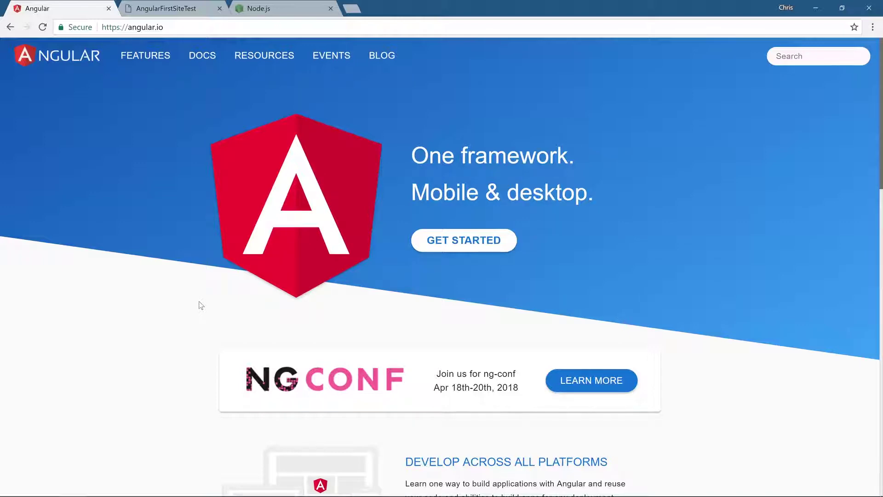
scroll(198, 305, down, 3)
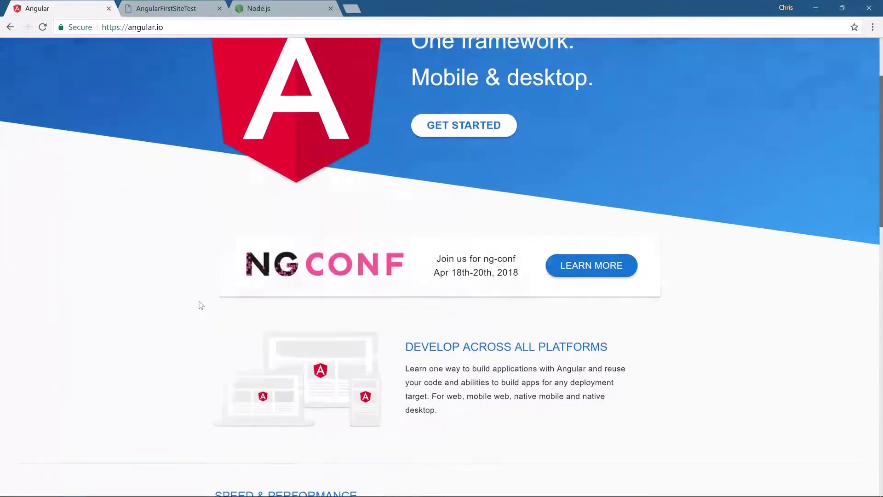
scroll(194, 299, down, 1)
scroll(195, 299, down, 1)
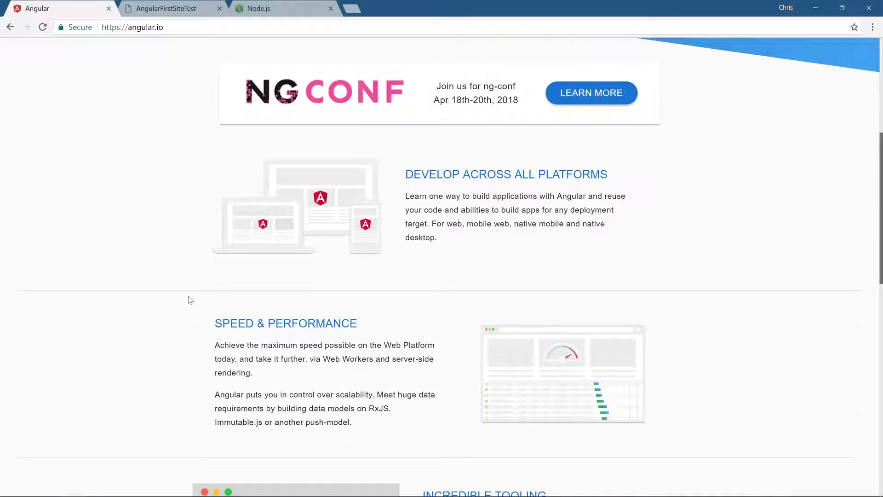
scroll(189, 301, down, 4)
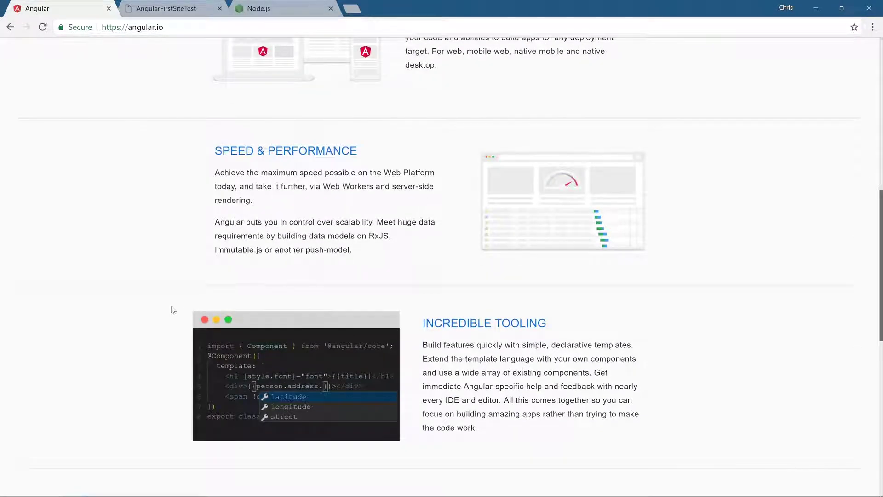
scroll(174, 311, down, 1)
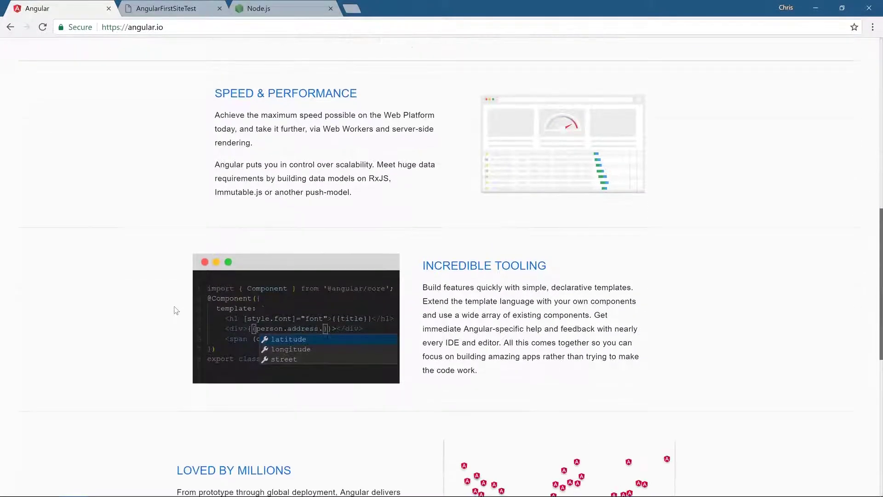
scroll(176, 310, down, 1)
scroll(175, 311, down, 1)
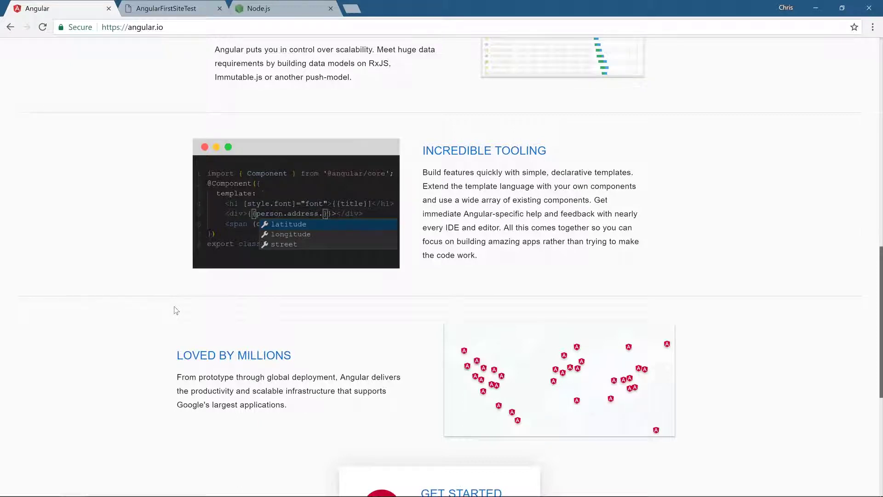
- Switch to the AngularFirstSiteTest tab and bring up its Contact form with name, email and message
click(178, 11)
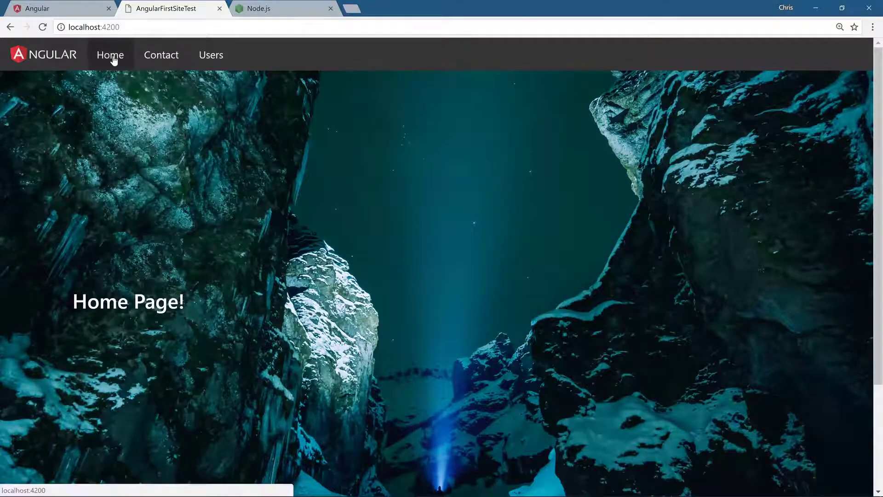
click(158, 56)
click(178, 197)
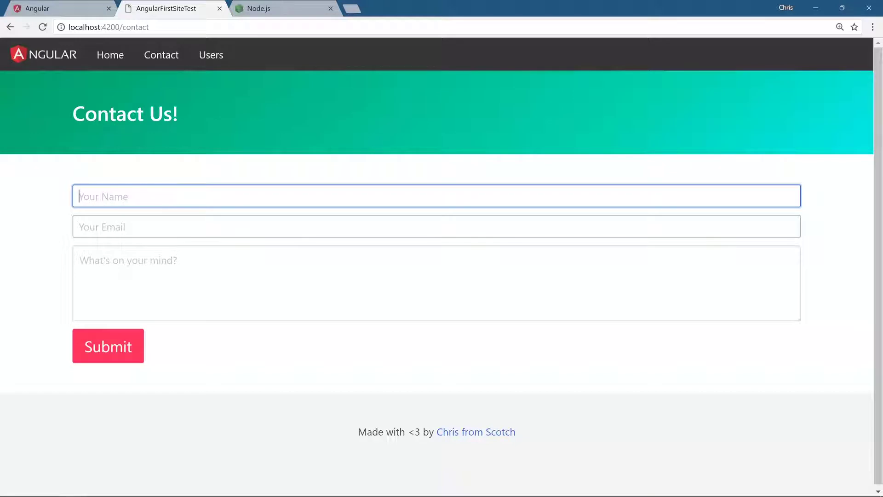
click(301, 112)
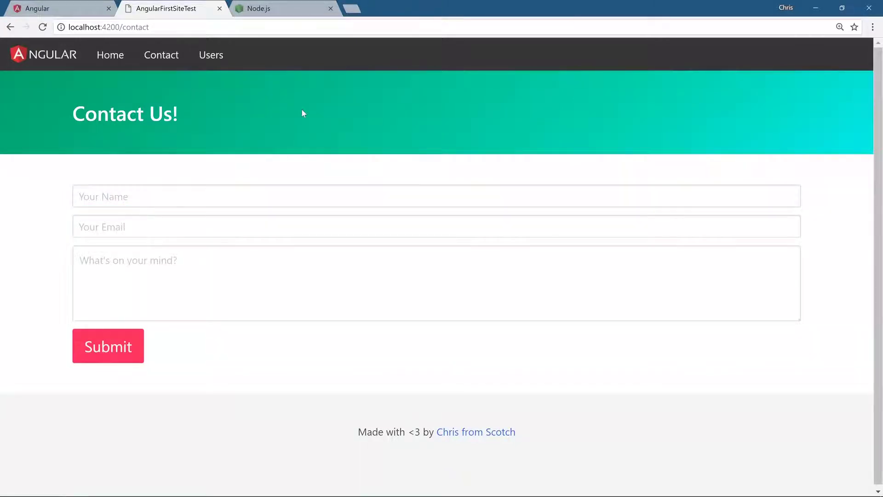
- Inspect the page, show Network requests, and reload Home to log its five bundle scripts
right_click(302, 114)
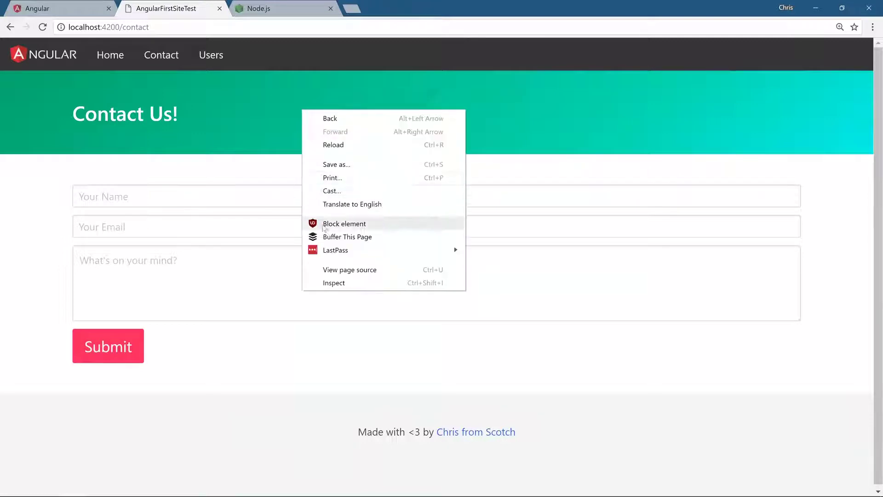
click(337, 283)
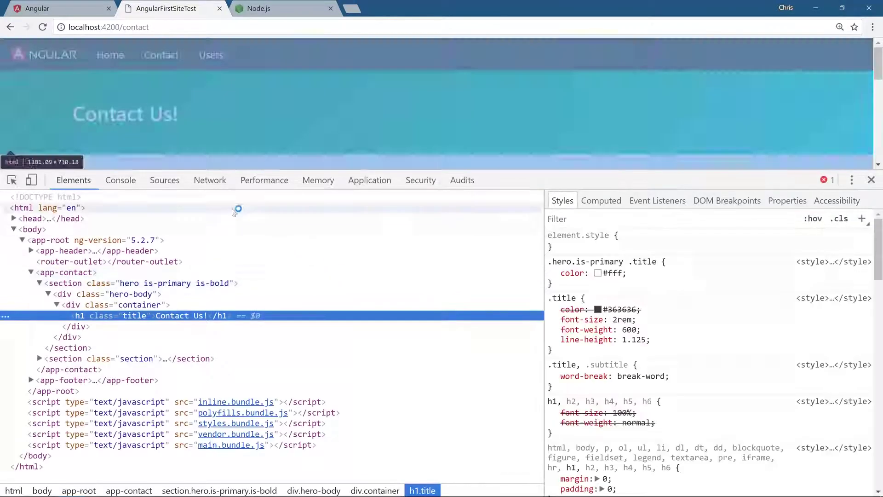
click(205, 183)
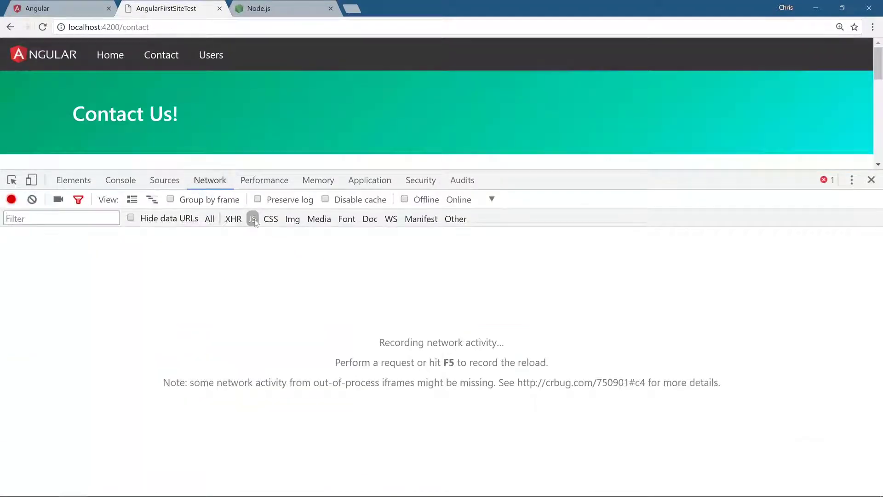
drag(566, 170, 569, 201)
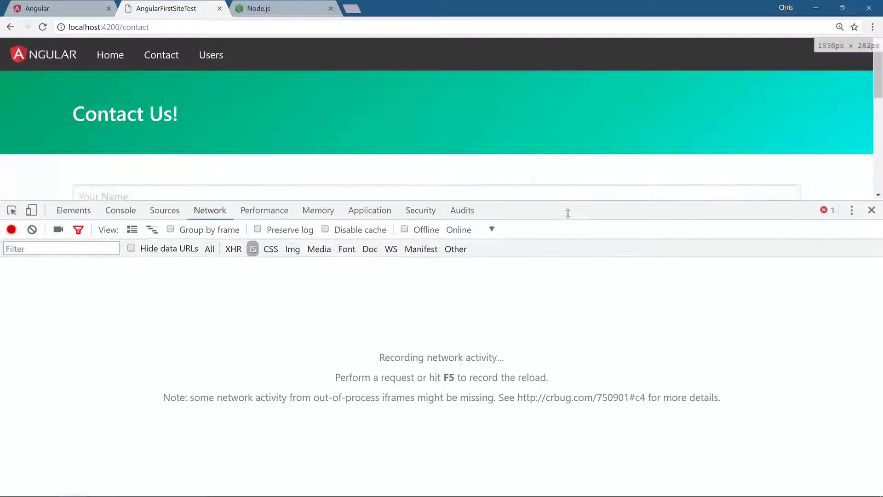
click(87, 63)
key(F5)
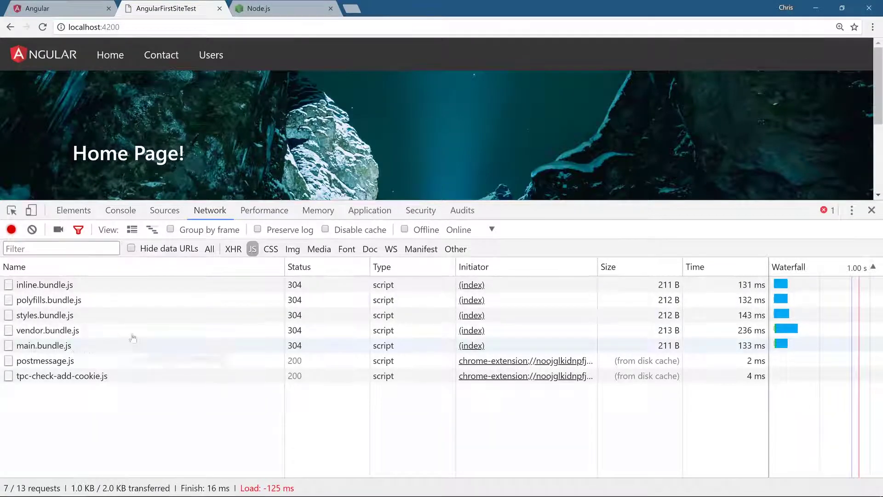
- Open Users, lazily loading users.module.chunk.js, then view the ezmobius user's profile
click(221, 66)
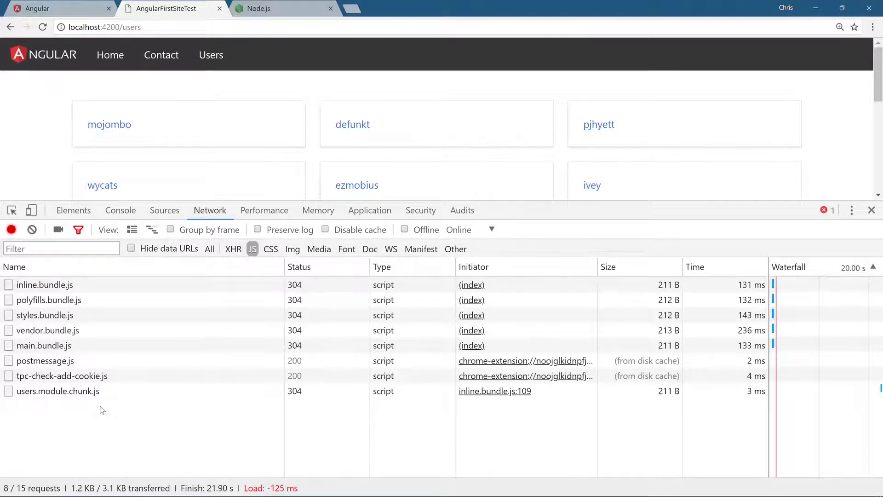
drag(509, 200, 414, 329)
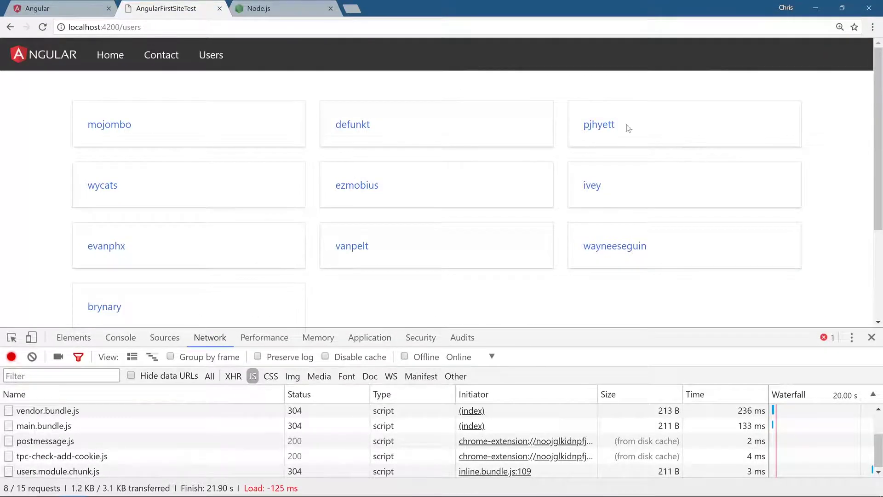
click(366, 195)
scroll(195, 188, down, 1)
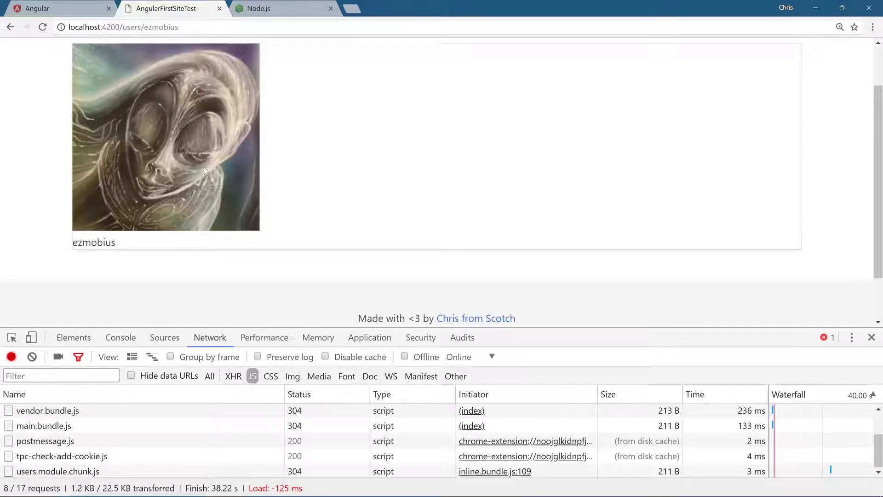
scroll(103, 253, up, 1)
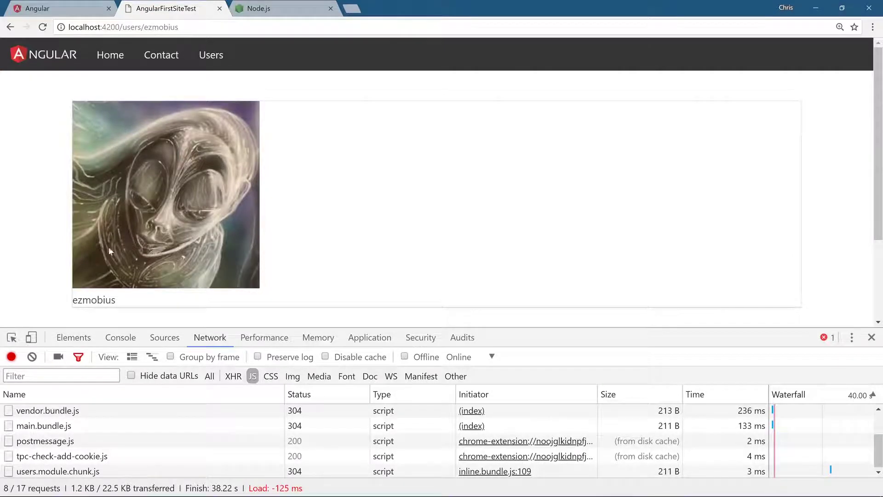
click(141, 27)
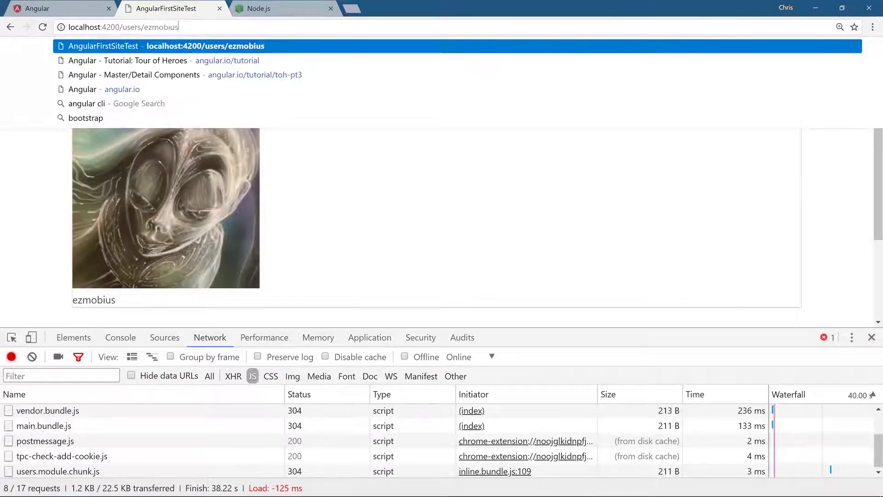
click(419, 193)
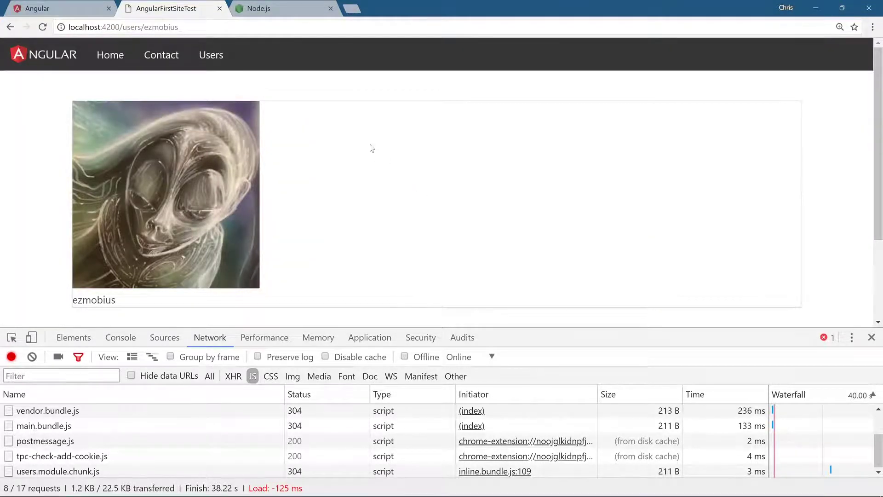
- Switch to the Node.js tab, then load npmjs.com in a new tab
click(275, 8)
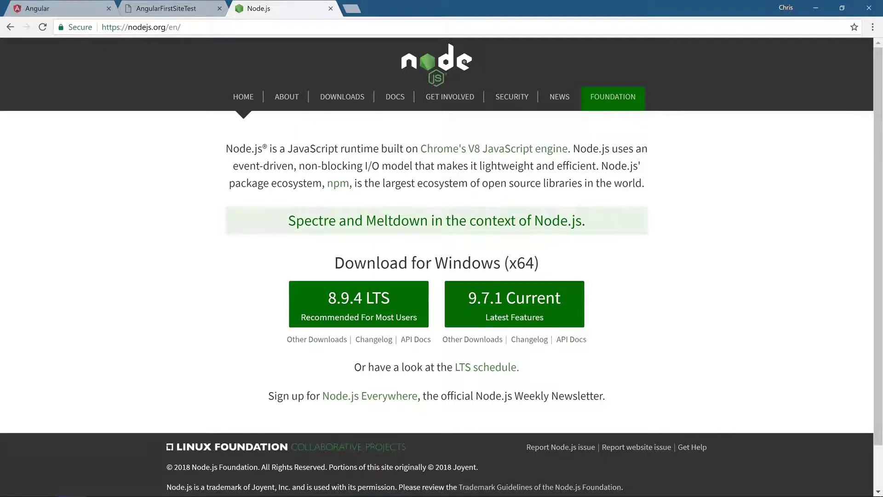
key(ctrl+t)
text(npmjs)
key(Return)
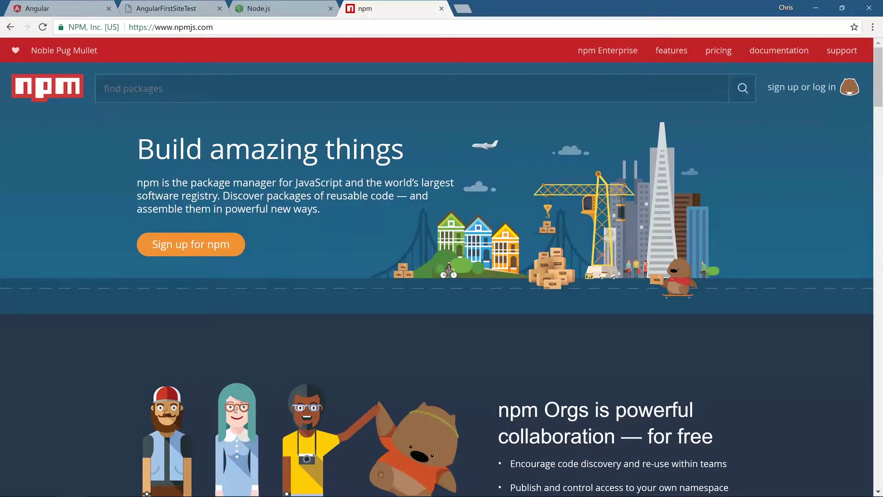
- Alt+Tab from Chrome to the MINGW64 Git Bash terminal window
key(alt+Tab)
key(Tab)
key(Tab)
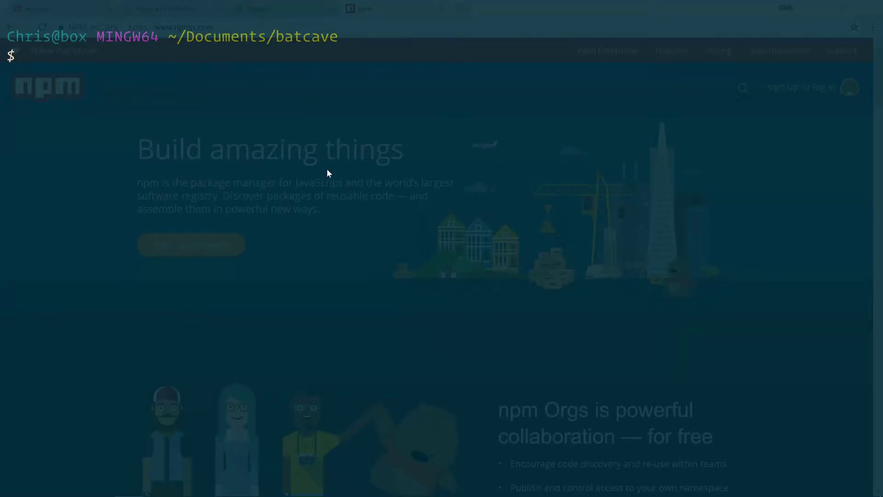
text(nove)
key(BackSpace)
key(BackSpace)
text(de -v)
key(Return)
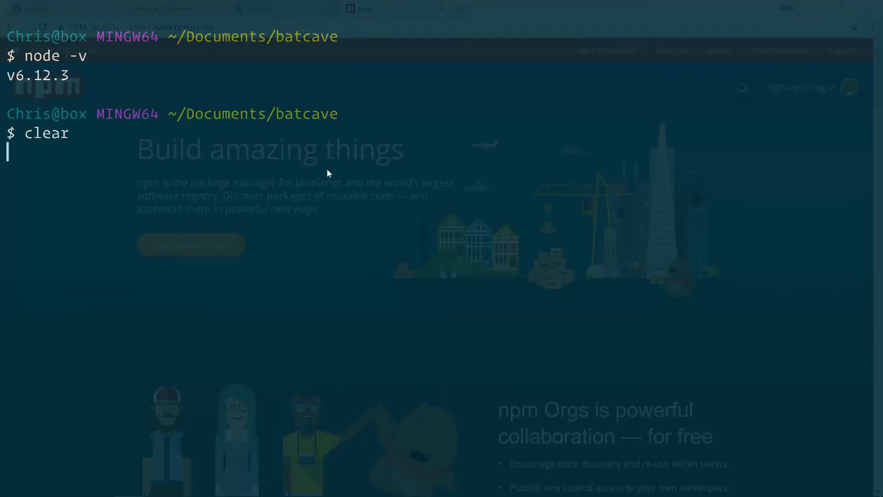
key(ctrl+l)
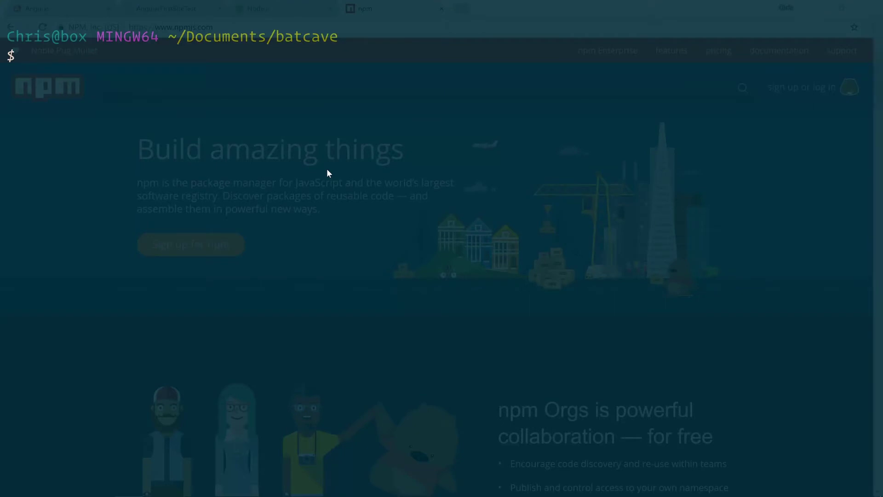
text(npm install -g )
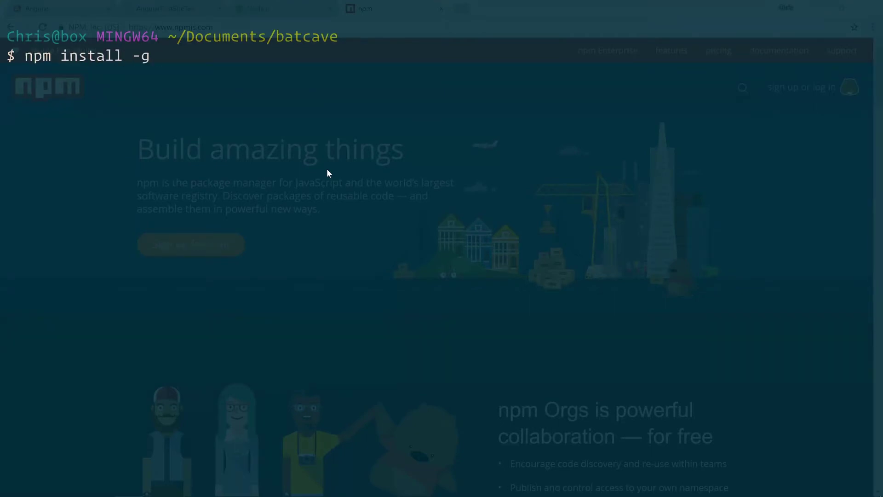
text(@angular/cli)
key(Return)
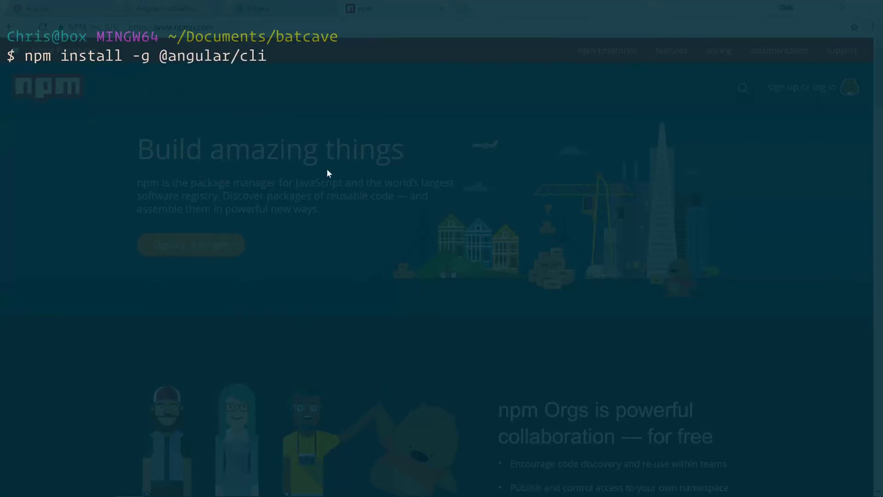